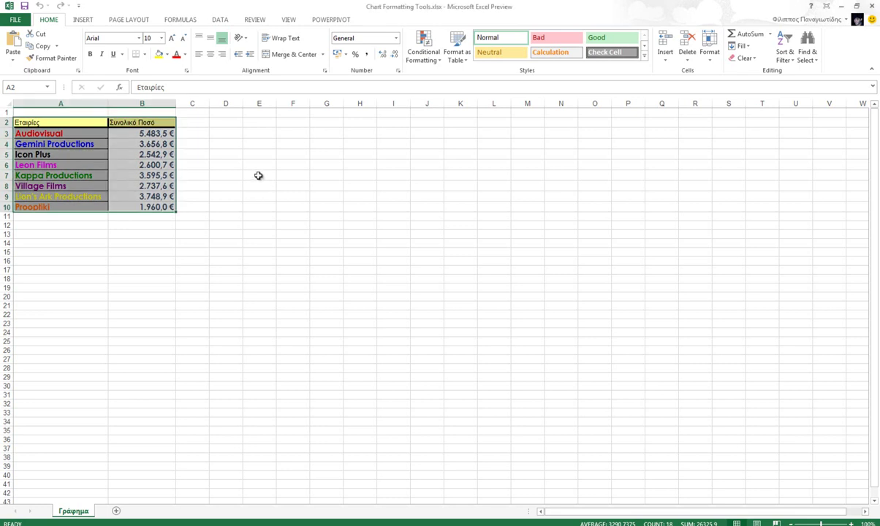
# - Select the eight company names and their totals in A3:B10, leaving out the header row
pyautogui.click(258, 175)
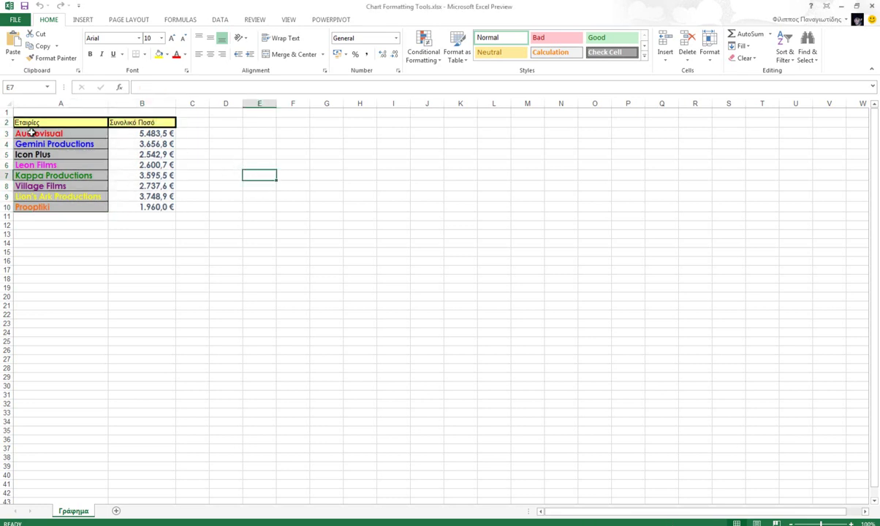
pyautogui.moveTo(31, 132); pyautogui.dragTo(137, 204)
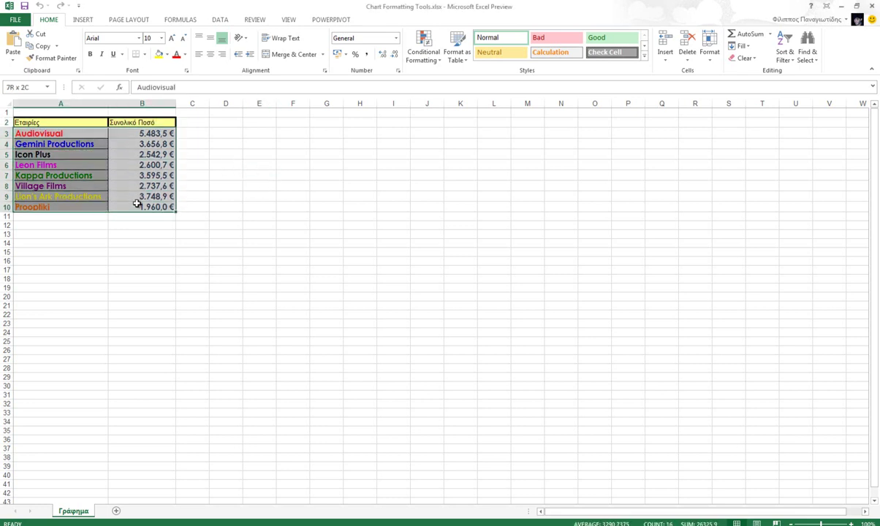
# - Insert a 3-D Pie chart of the selected company totals
pyautogui.click(84, 20)
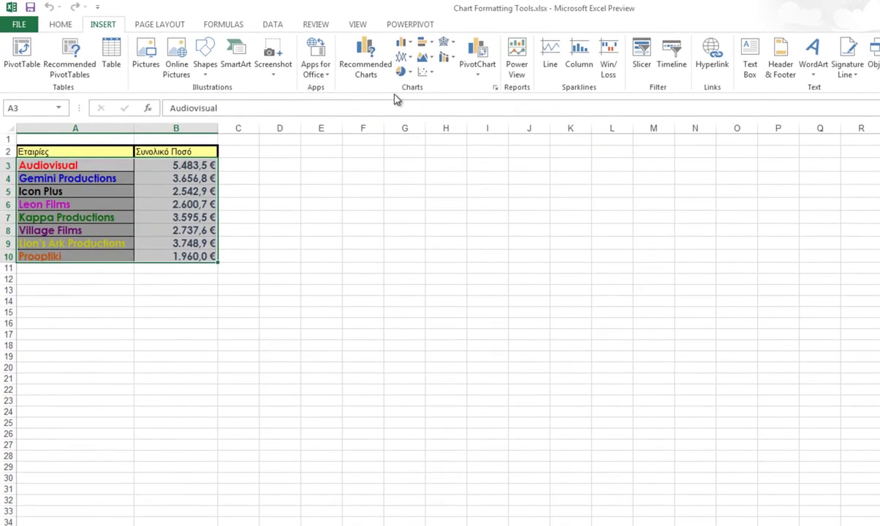
pyautogui.click(411, 77)
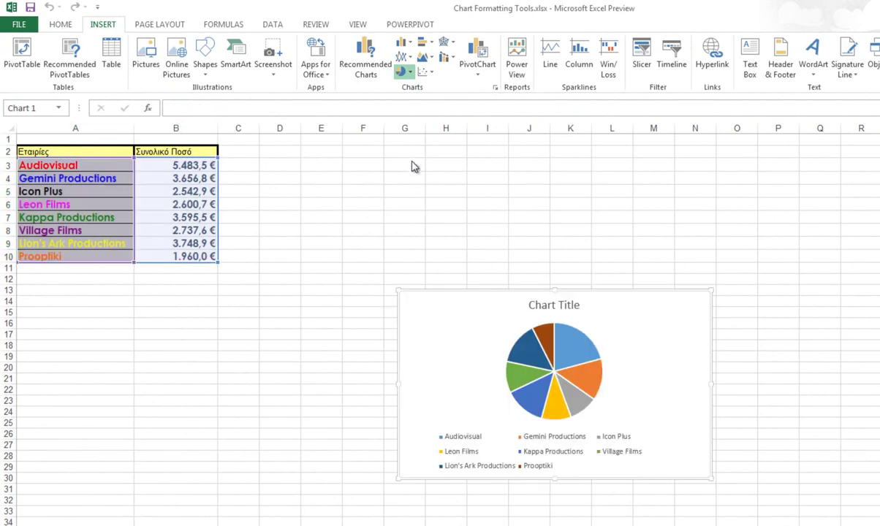
pyautogui.click(408, 173)
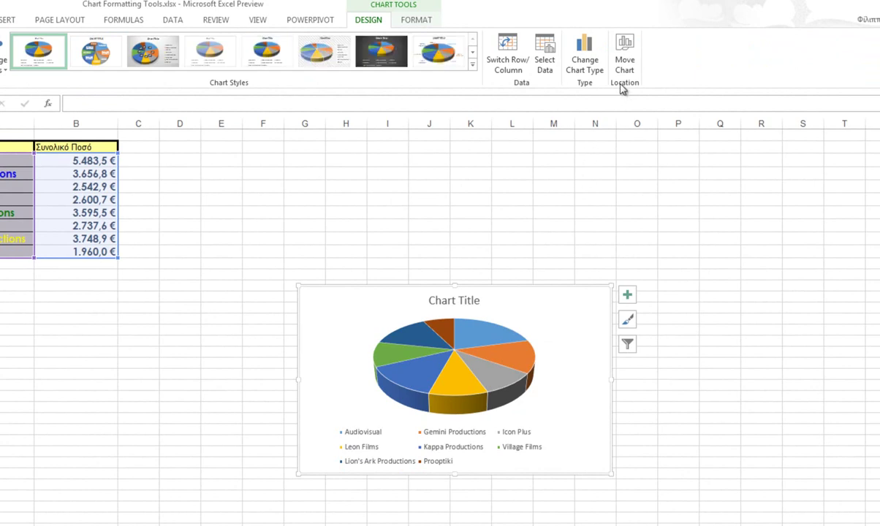
# - Move the pie chart onto a new chart sheet named Chart1
pyautogui.click(624, 58)
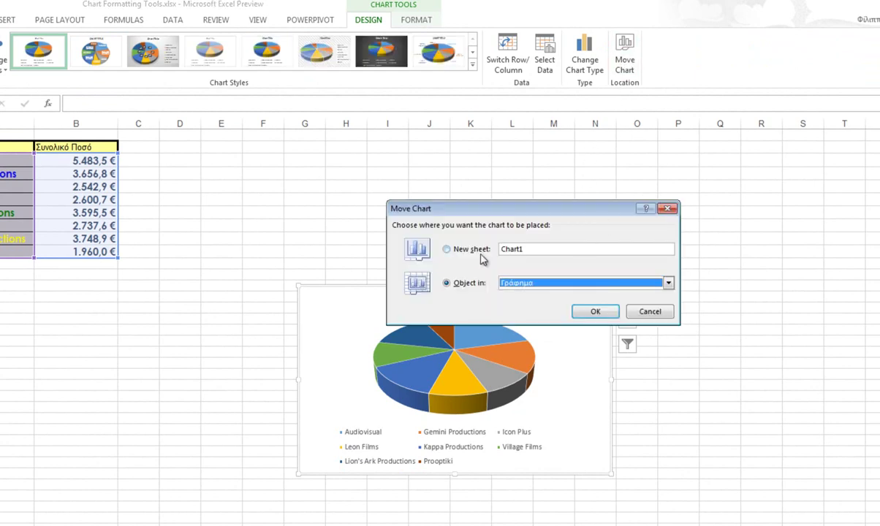
pyautogui.click(447, 250)
pyautogui.click(585, 312)
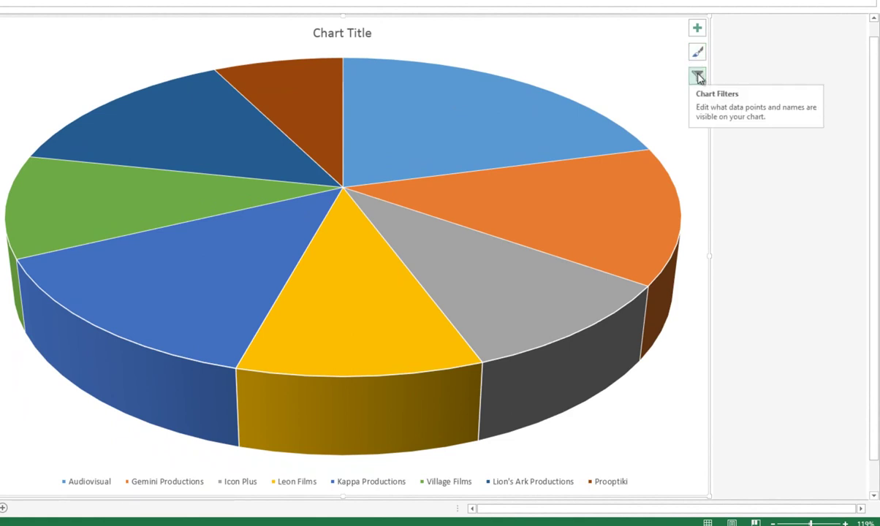
# - Set the chart title to Centered Overlay and open its More Options formatting pane
pyautogui.click(698, 29)
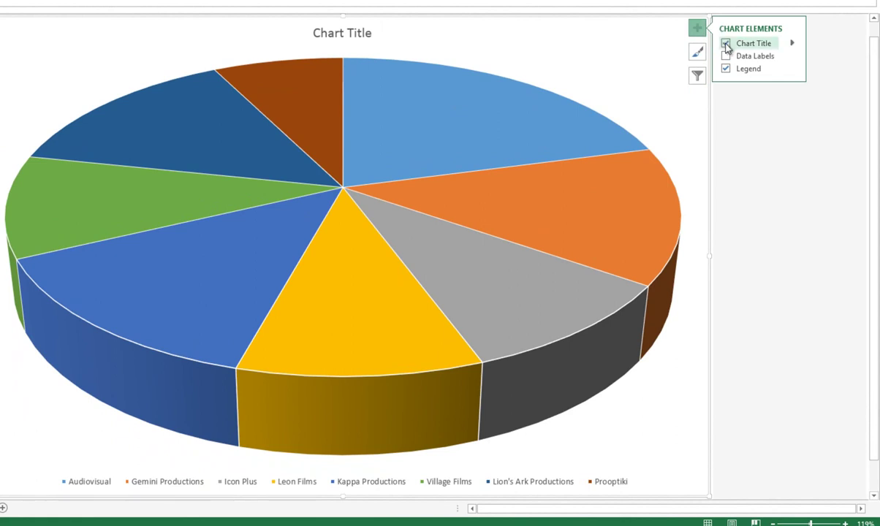
pyautogui.click(726, 45)
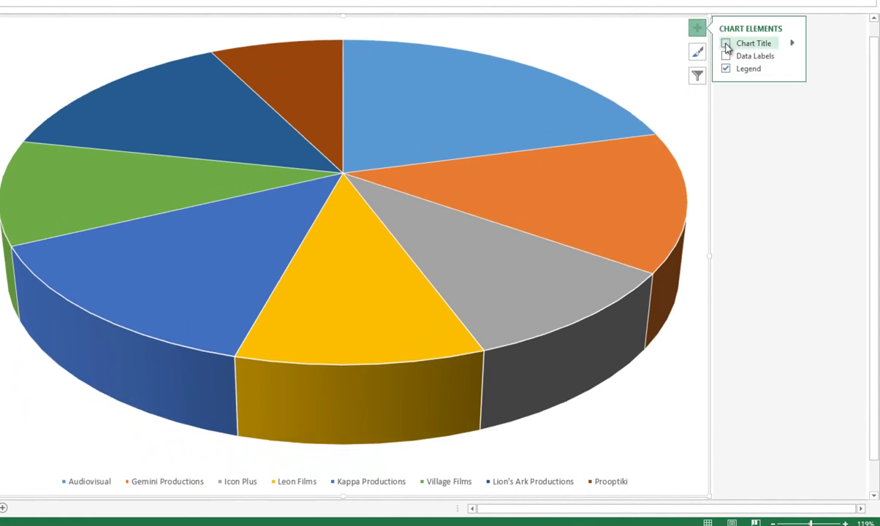
pyautogui.click(726, 45)
pyautogui.click(791, 44)
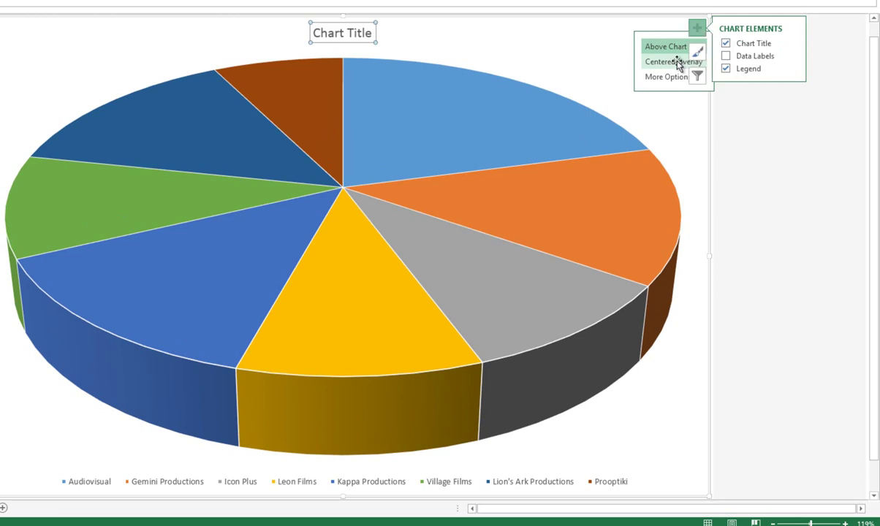
pyautogui.click(674, 62)
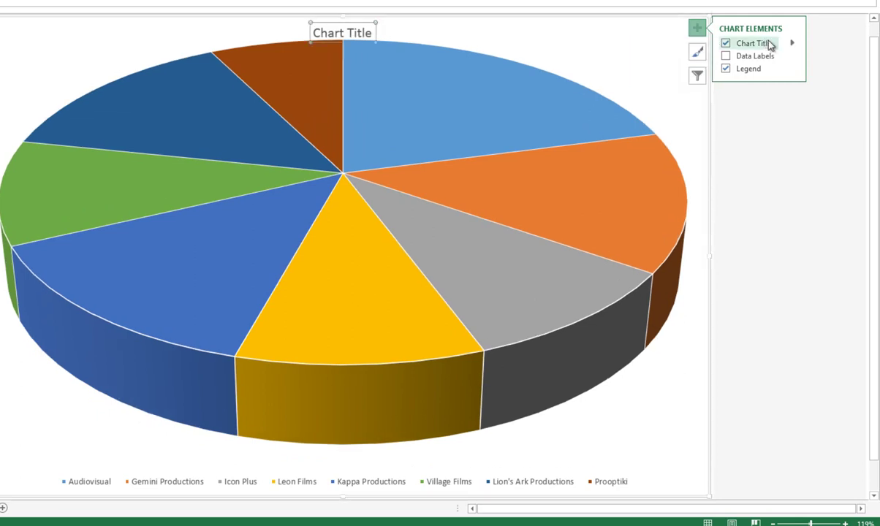
pyautogui.click(792, 43)
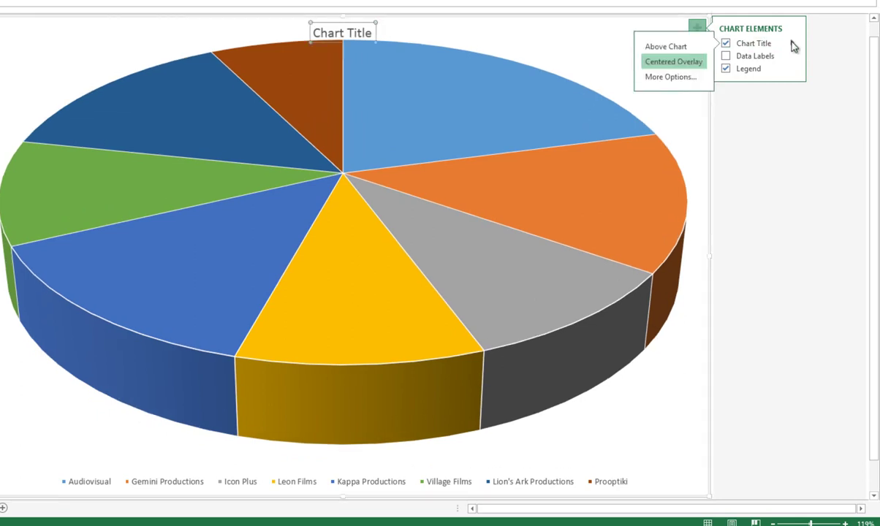
pyautogui.click(673, 78)
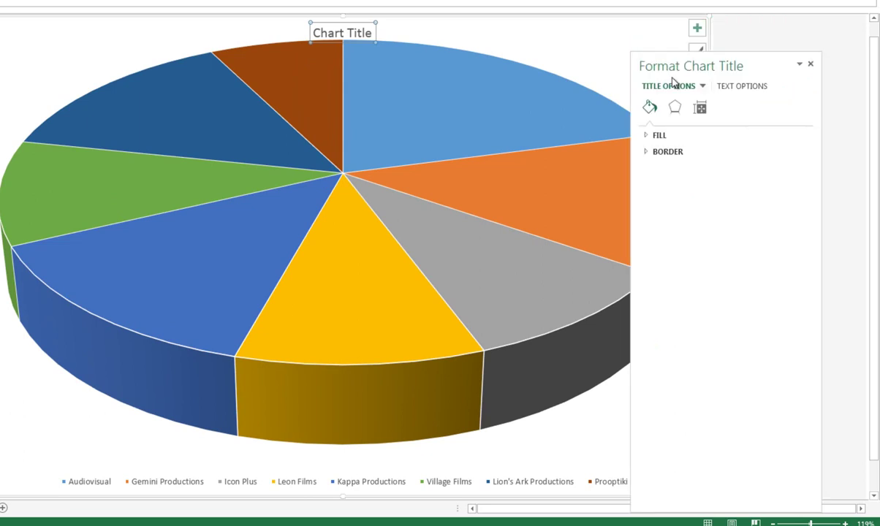
# - Give the chart title No fill and No line border
pyautogui.moveTo(769, 61)
pyautogui.mouseDown()
pyautogui.moveTo(659, 28)
pyautogui.moveTo(508, 28)
pyautogui.moveTo(677, 28)
pyautogui.moveTo(632, 27)
pyautogui.mouseUp()
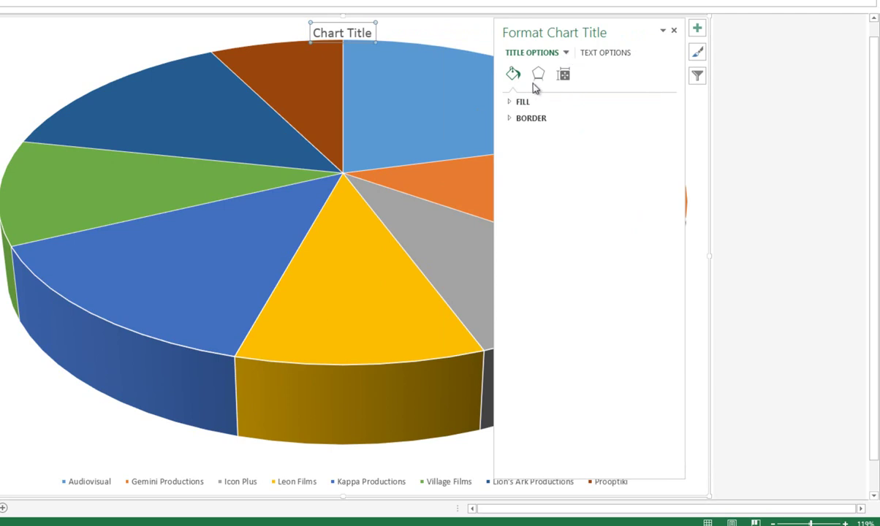
pyautogui.click(514, 102)
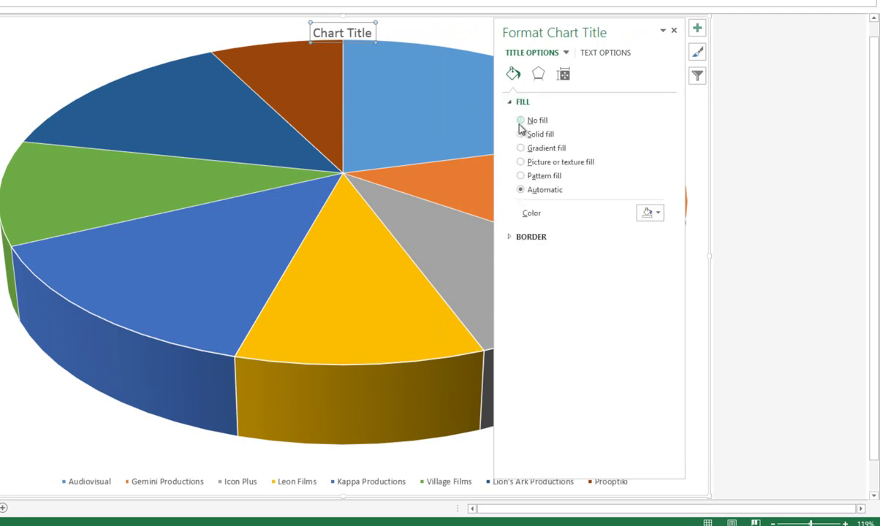
pyautogui.click(521, 135)
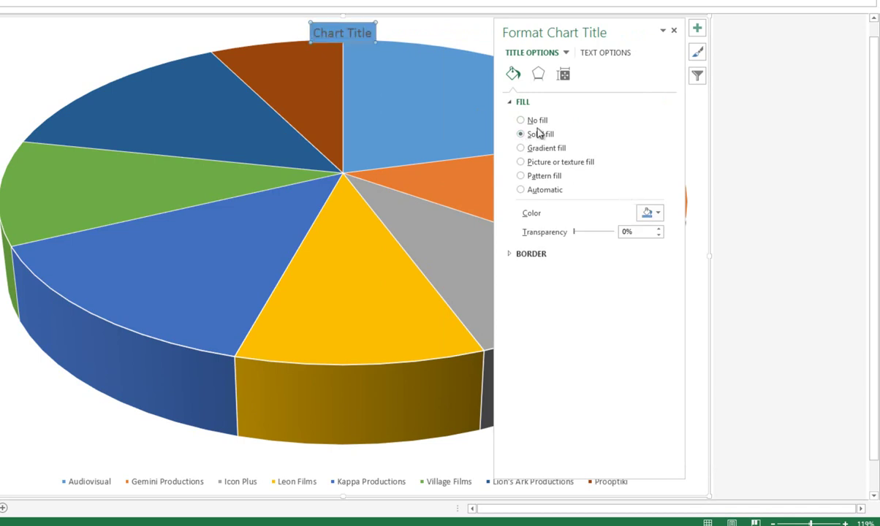
pyautogui.click(520, 121)
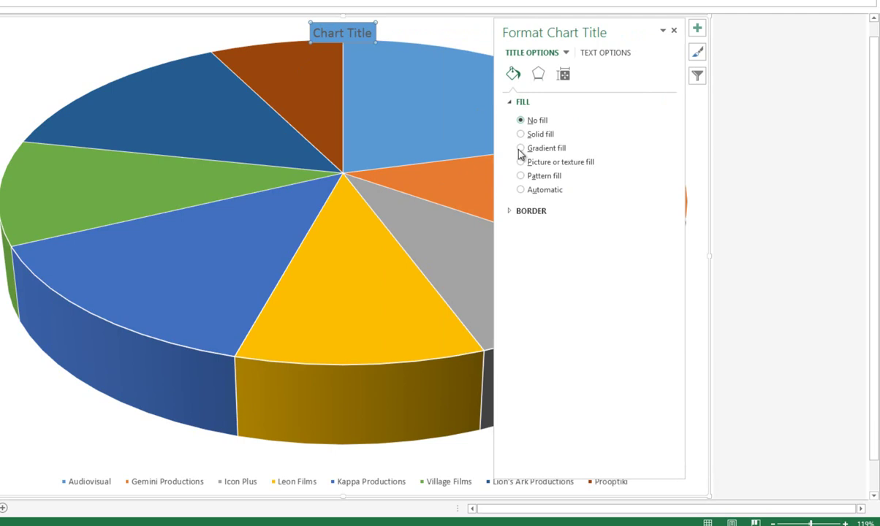
pyautogui.click(509, 211)
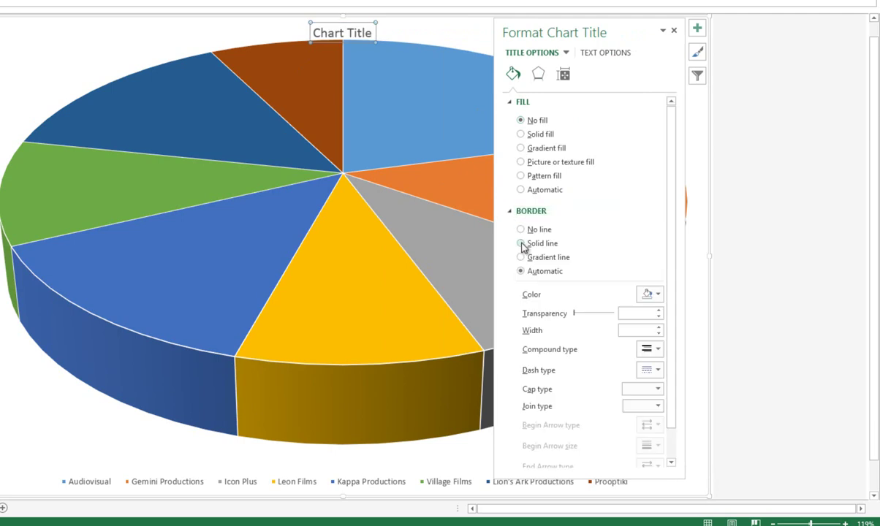
pyautogui.click(520, 243)
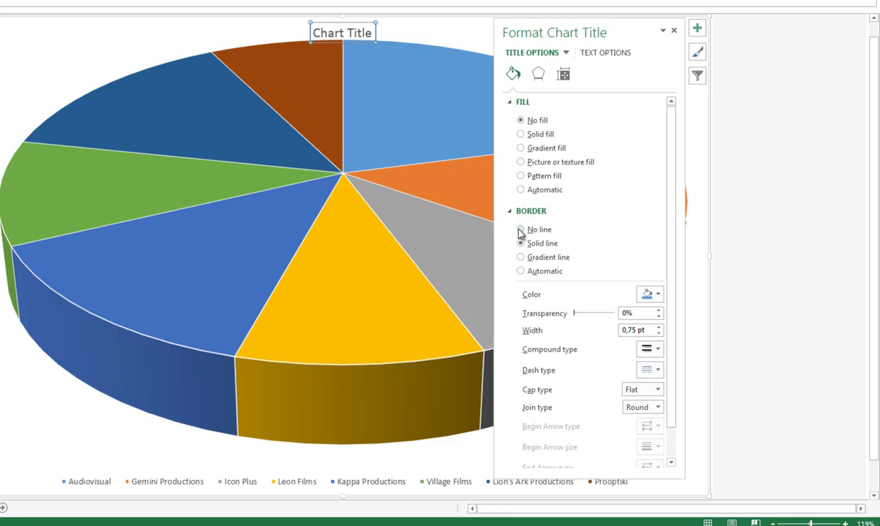
pyautogui.click(520, 229)
# - Apply a drop shadow to the chart title
pyautogui.click(539, 75)
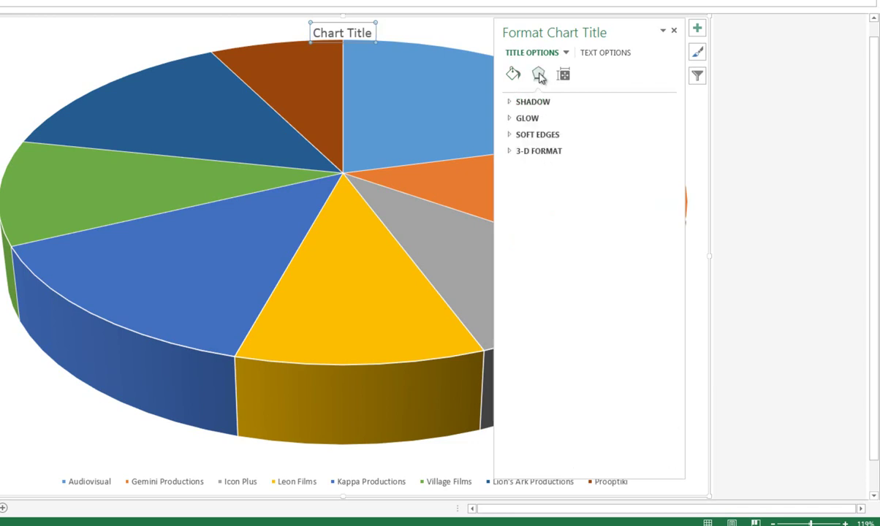
pyautogui.click(510, 103)
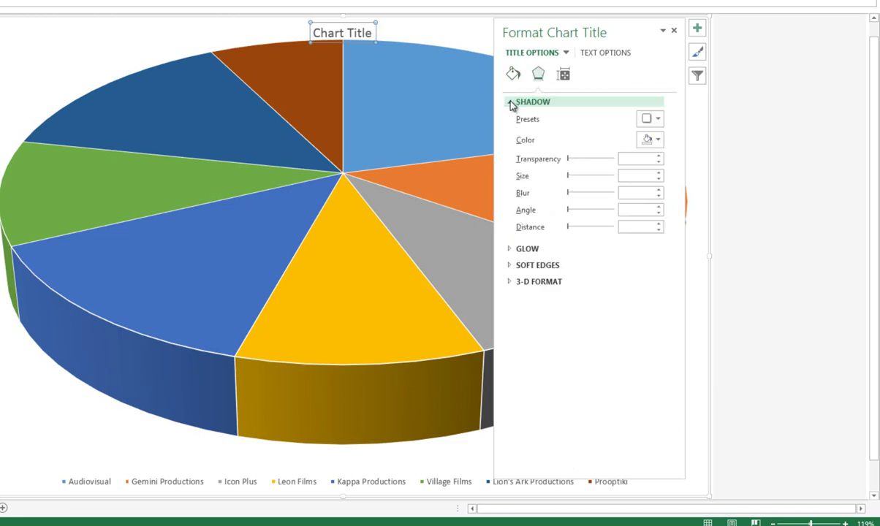
pyautogui.click(587, 210)
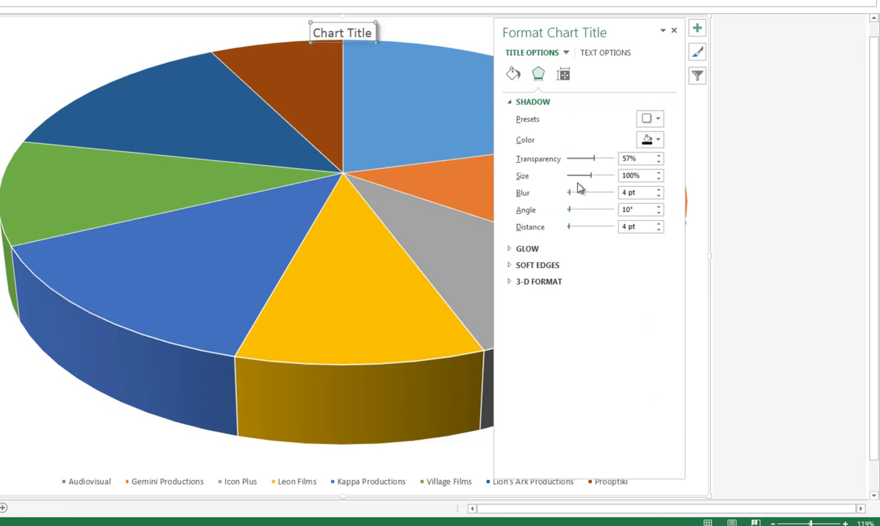
# - Give the chart title a yellow glow at 73% transparency
pyautogui.click(510, 249)
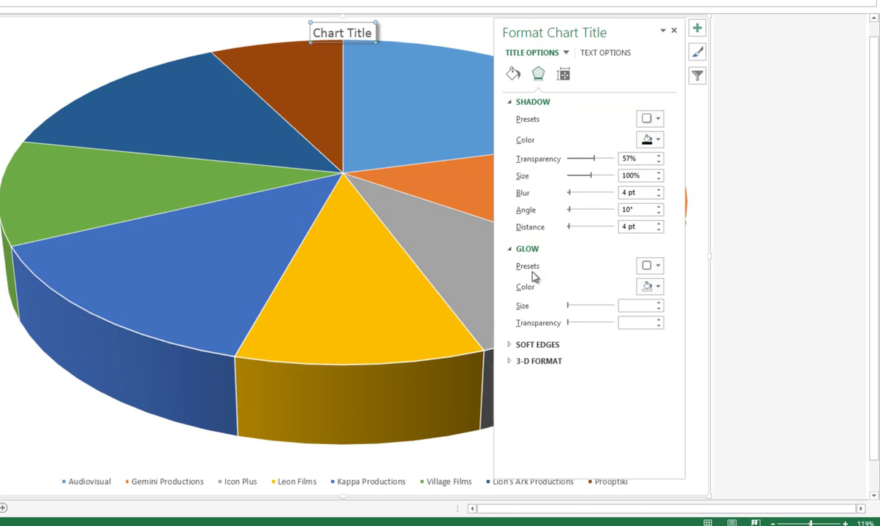
pyautogui.click(593, 307)
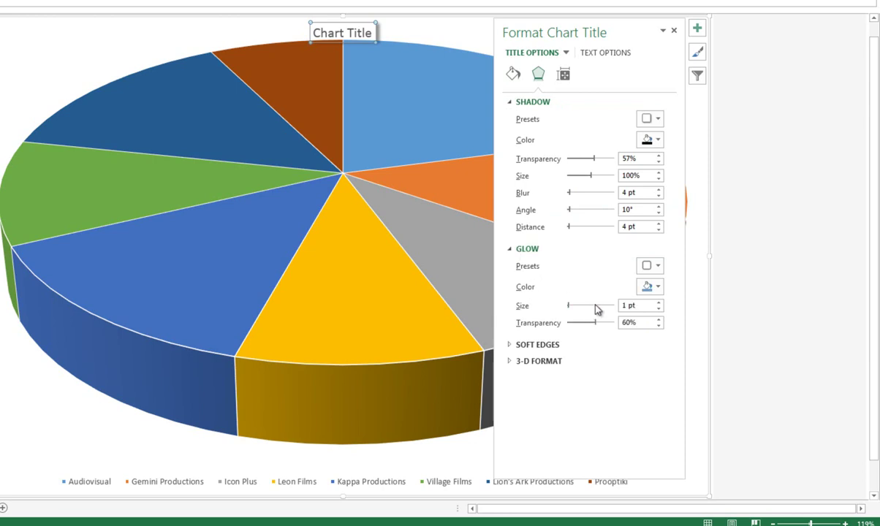
pyautogui.click(658, 287)
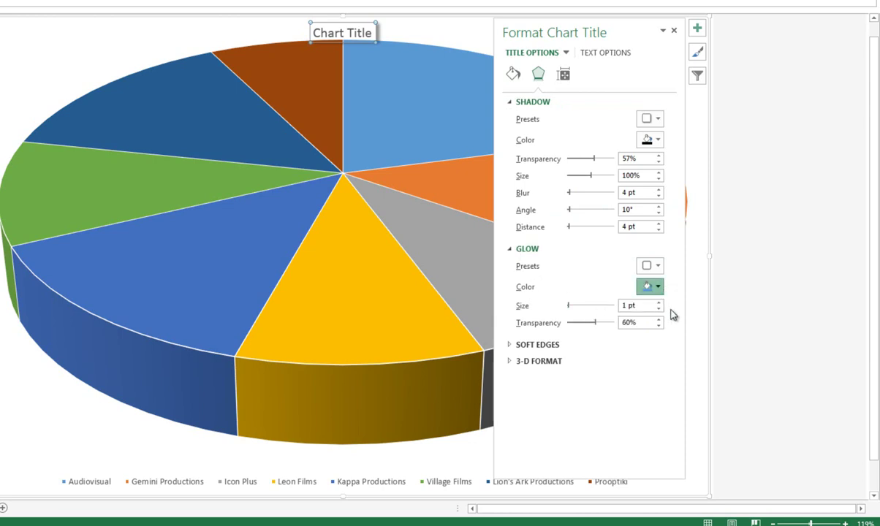
pyautogui.click(719, 319)
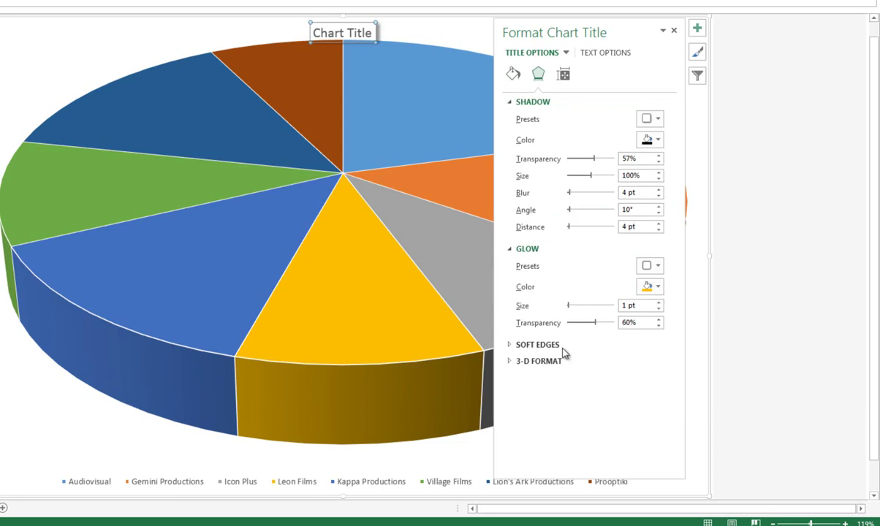
pyautogui.click(585, 323)
pyautogui.click(600, 324)
pyautogui.click(511, 345)
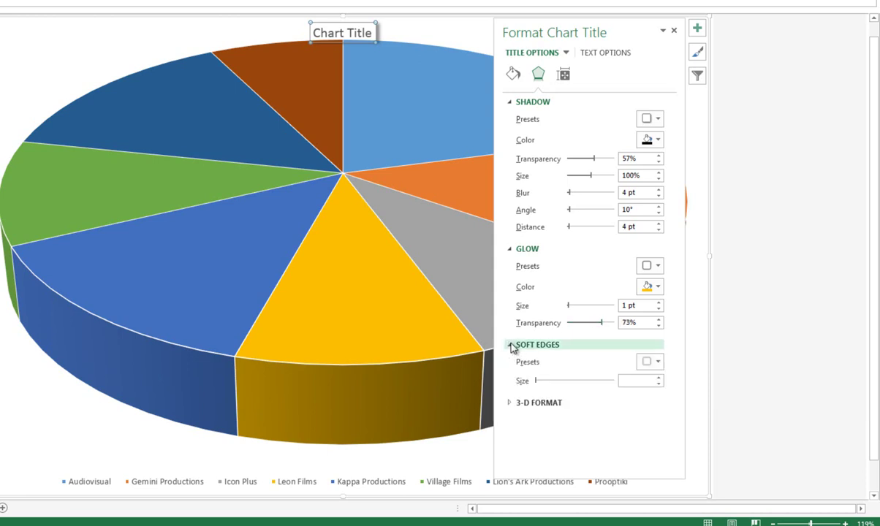
pyautogui.click(511, 404)
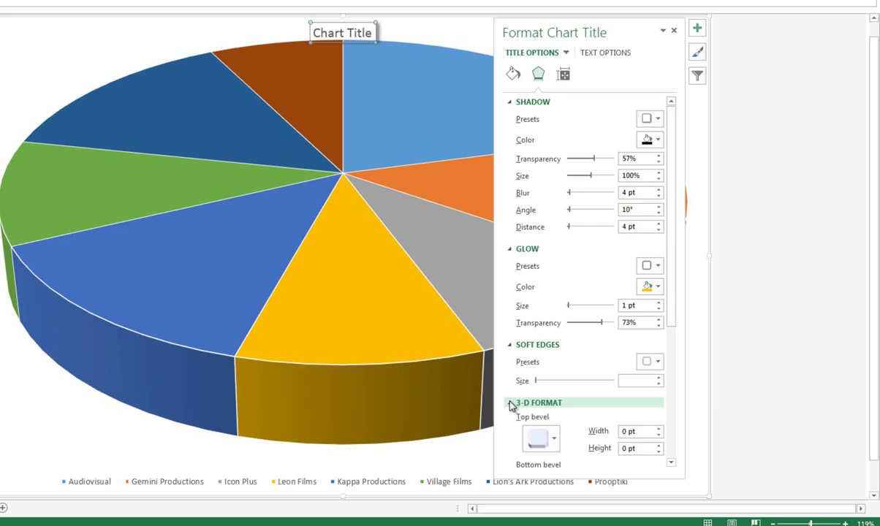
# - Set the chart title's vertical alignment to Top under Size & Properties
pyautogui.click(564, 75)
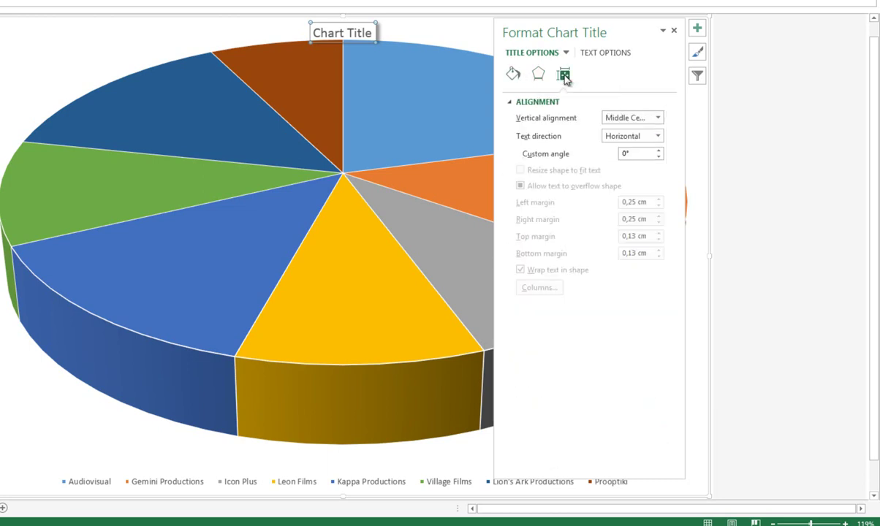
pyautogui.click(657, 118)
pyautogui.click(654, 151)
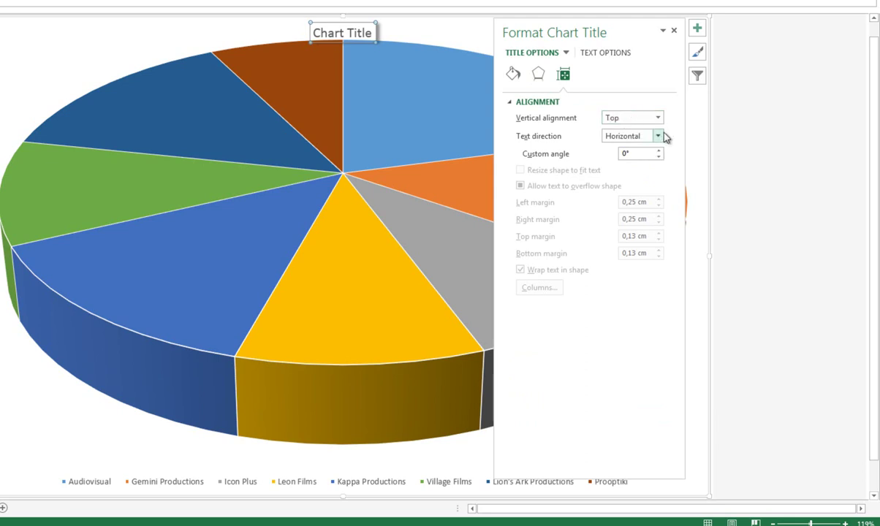
pyautogui.click(658, 137)
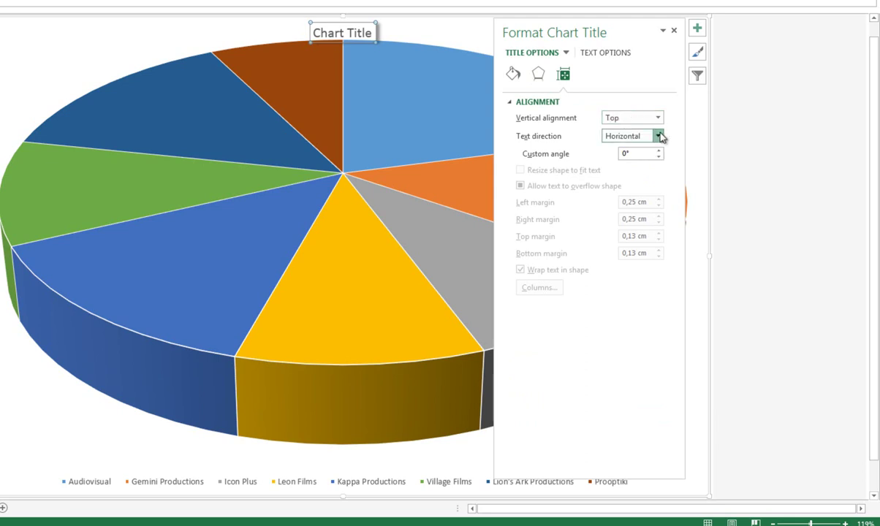
pyautogui.click(646, 103)
pyautogui.click(593, 54)
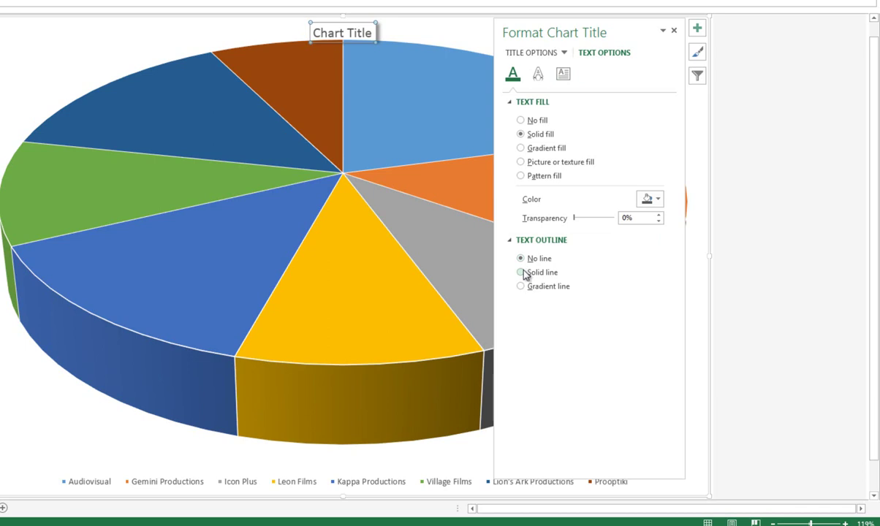
# - Give the title text a yellow 90° shadow at 5% transparency, then close the pane
pyautogui.click(538, 75)
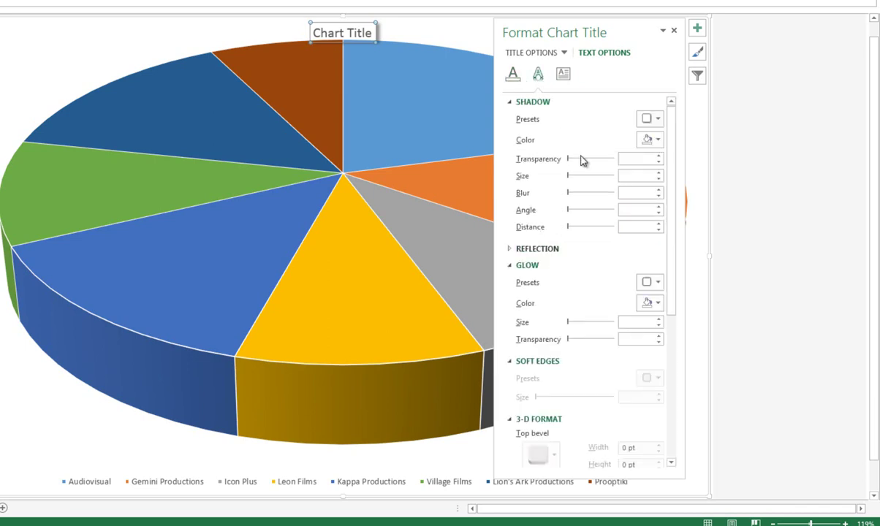
pyautogui.click(657, 143)
pyautogui.click(716, 174)
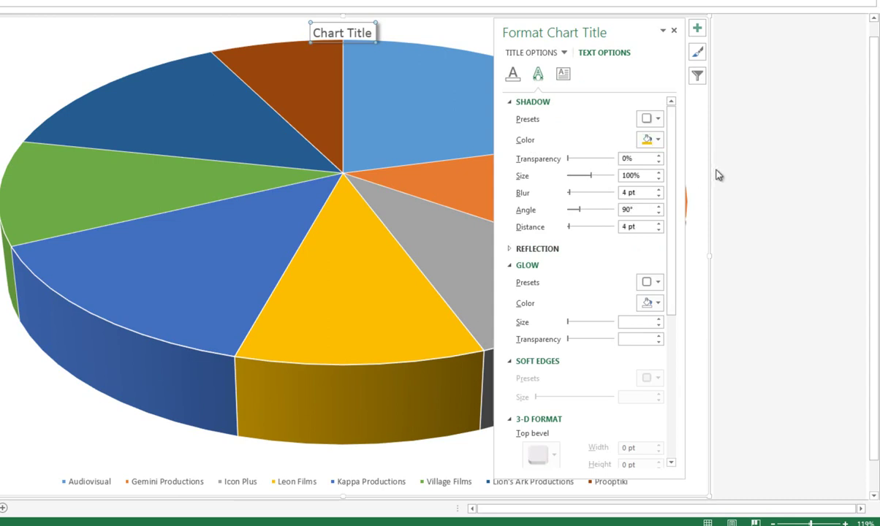
pyautogui.click(574, 160)
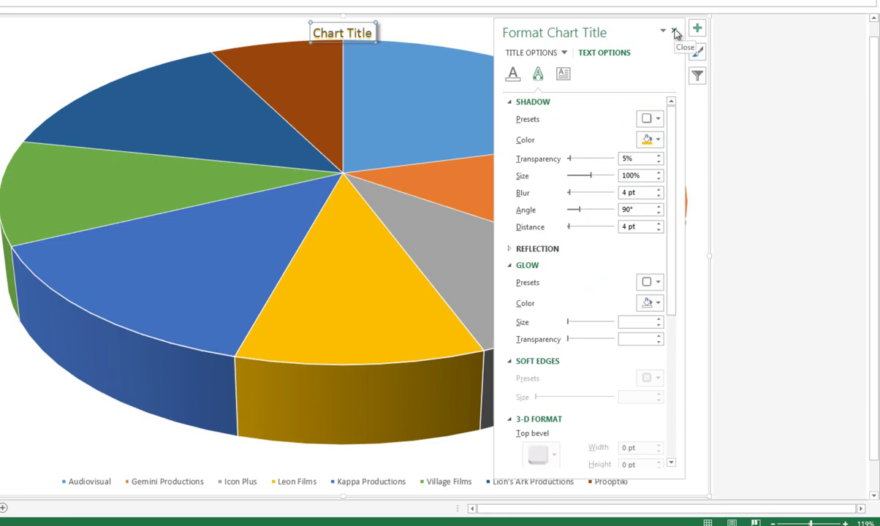
pyautogui.click(674, 32)
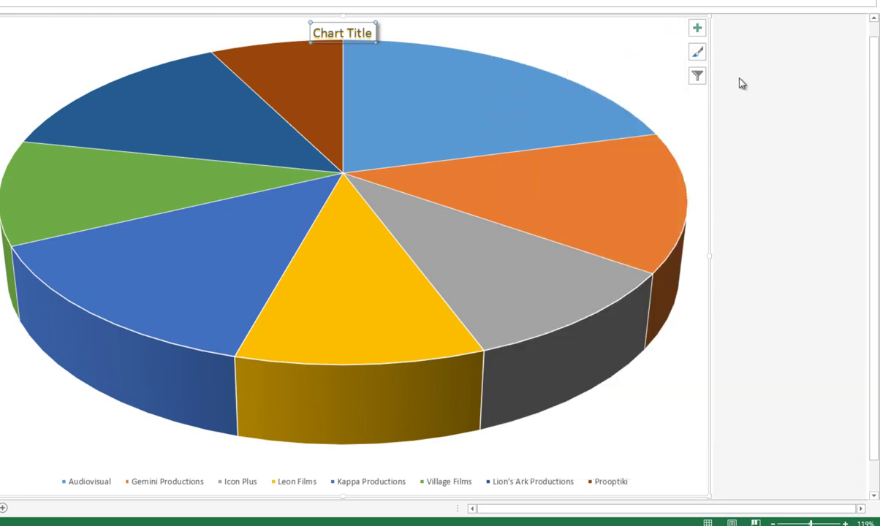
pyautogui.click(697, 27)
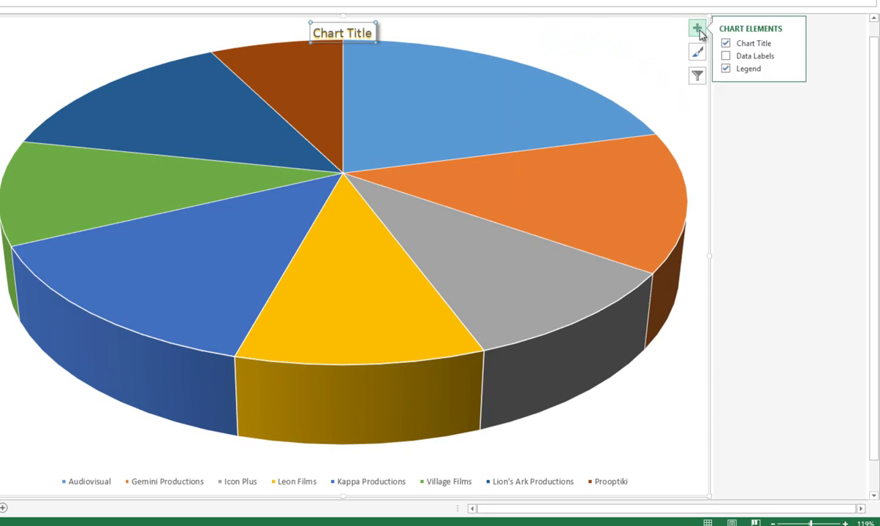
# - Turn on data labels, try Center and Inside End, and settle on Data Callout
pyautogui.click(726, 57)
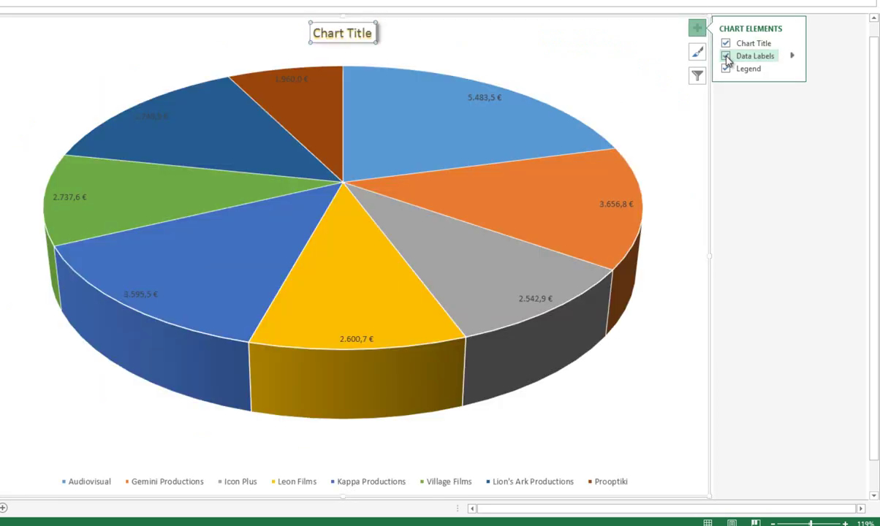
pyautogui.click(791, 57)
pyautogui.click(820, 60)
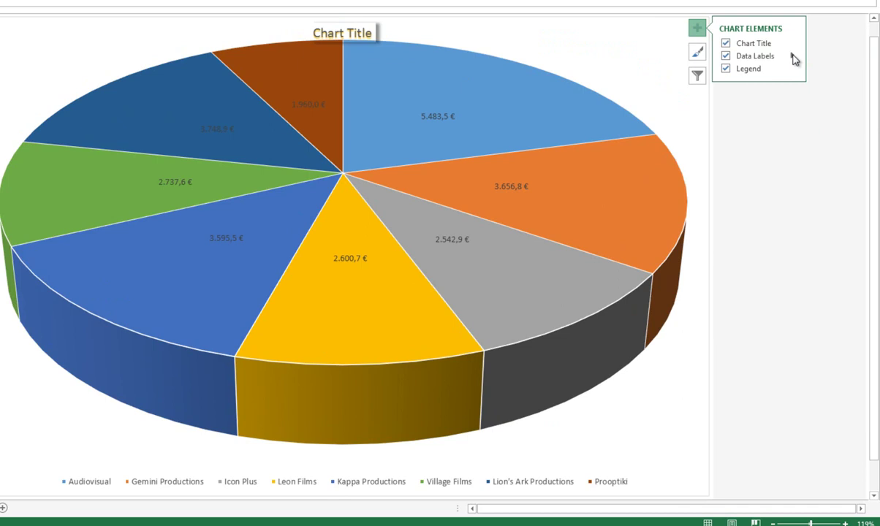
pyautogui.click(792, 57)
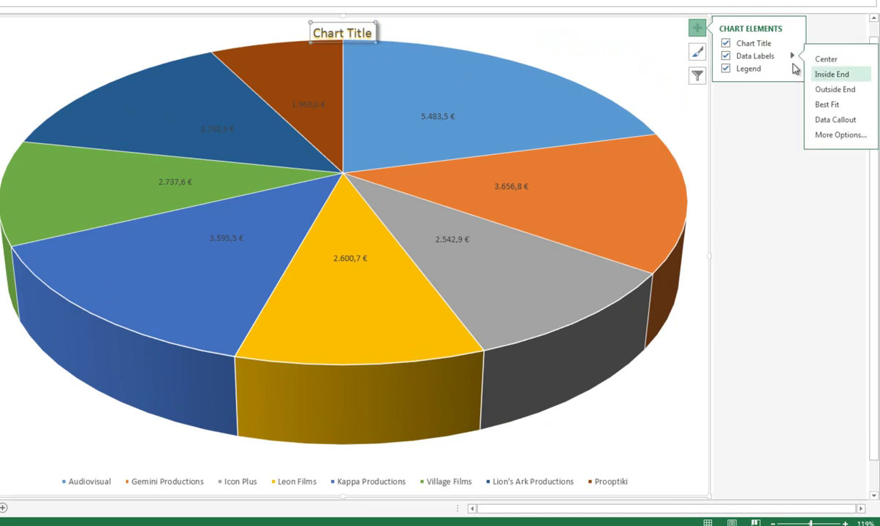
pyautogui.click(794, 65)
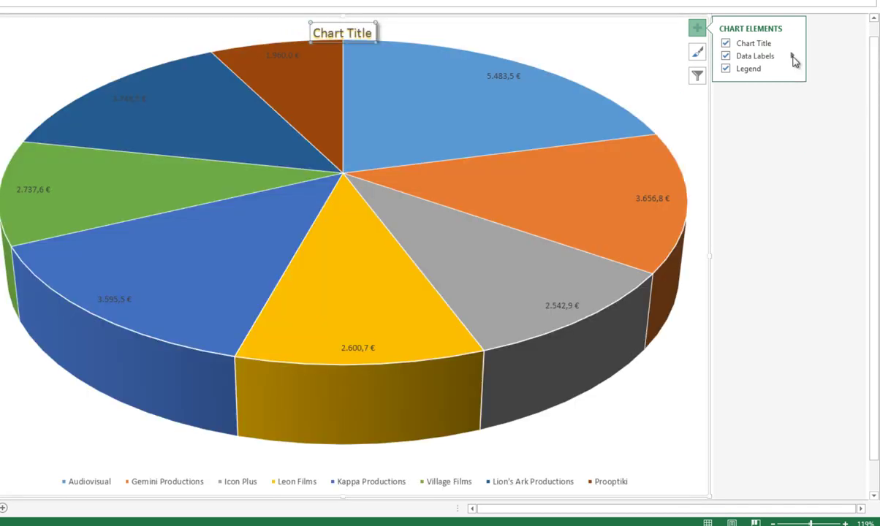
pyautogui.click(793, 58)
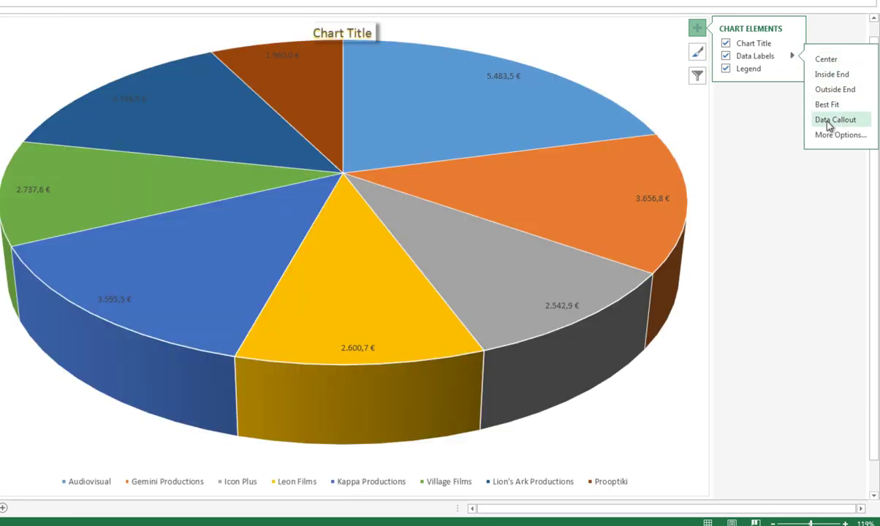
pyautogui.click(830, 120)
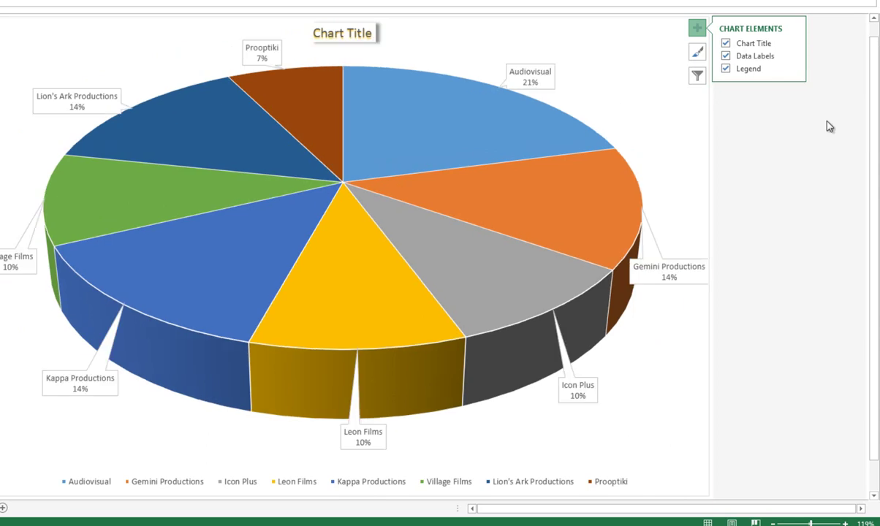
pyautogui.click(792, 56)
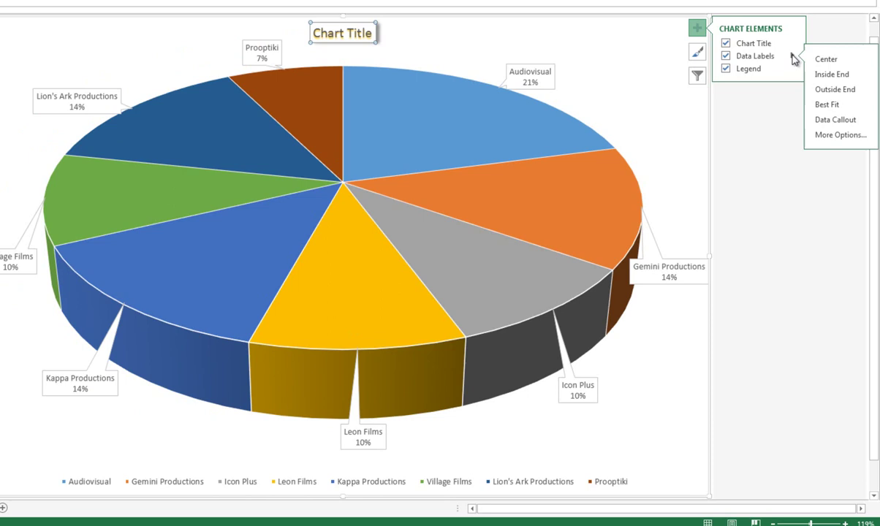
# - Browse the Format Data Labels fill, effects, size and alignment settings, then close the pane
pyautogui.click(838, 135)
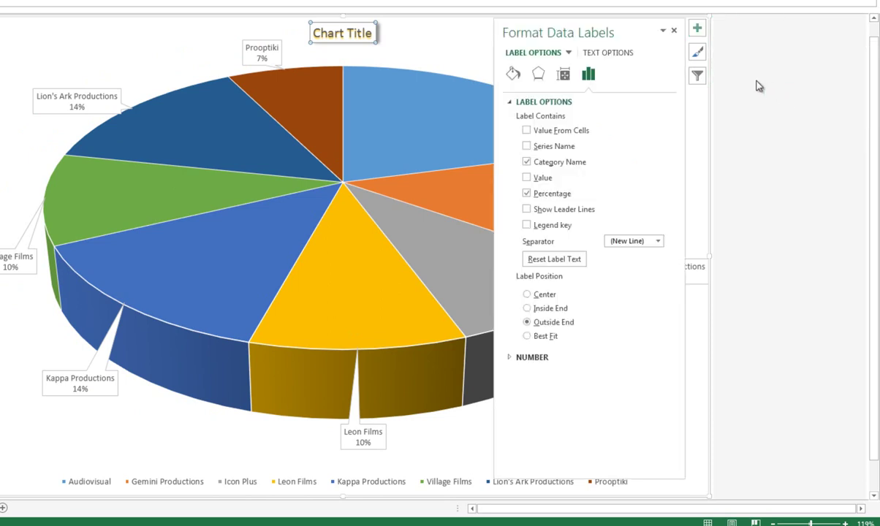
pyautogui.click(515, 76)
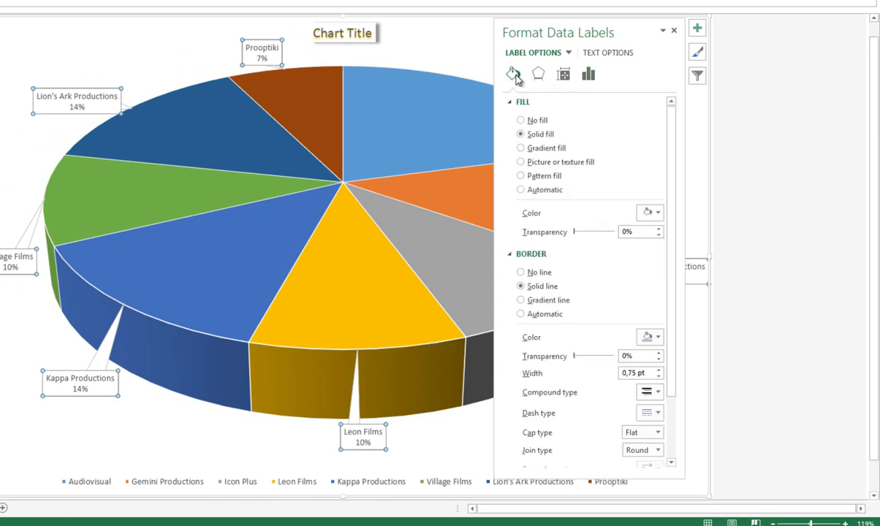
pyautogui.click(539, 76)
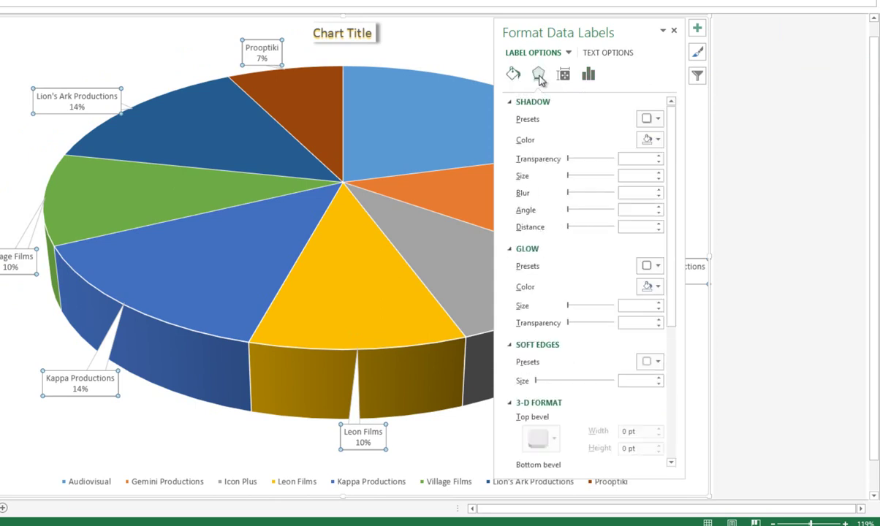
pyautogui.click(565, 77)
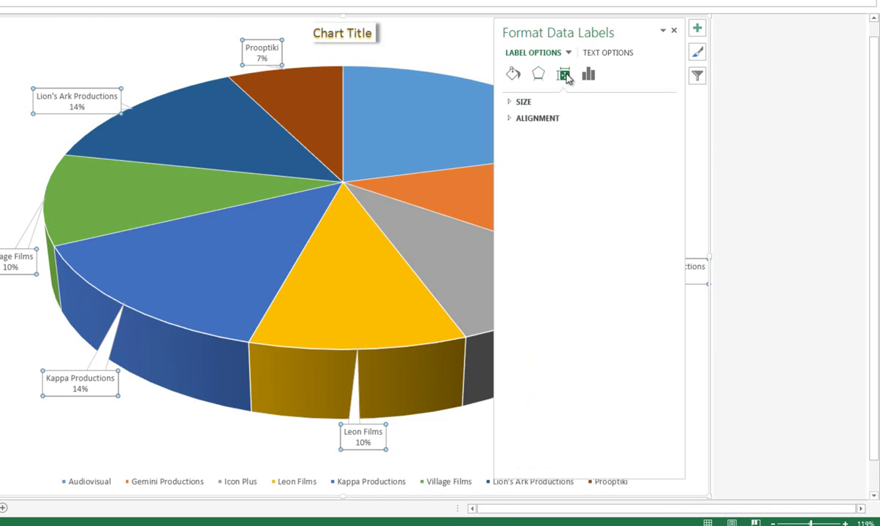
pyautogui.click(515, 102)
pyautogui.click(513, 286)
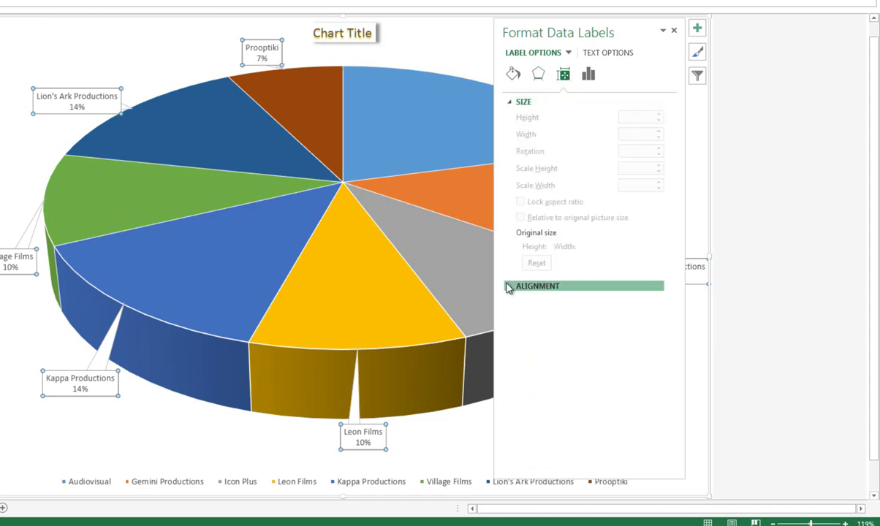
pyautogui.click(588, 76)
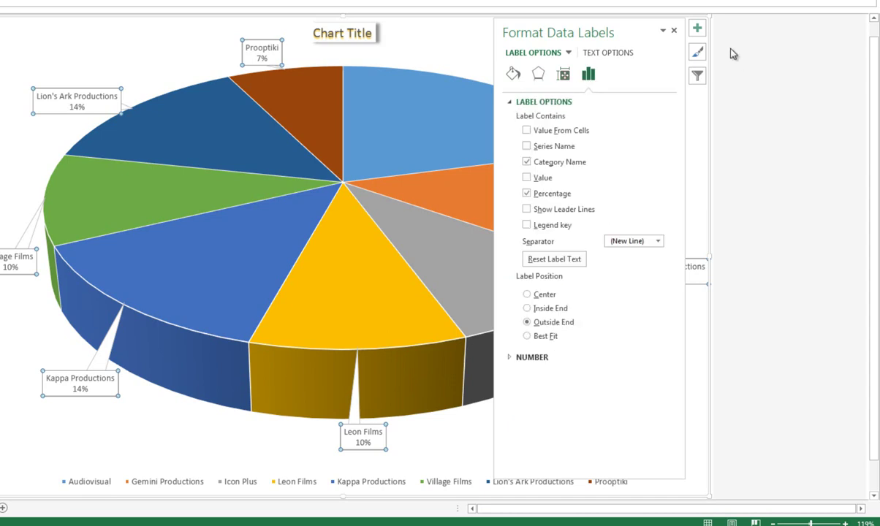
pyautogui.click(673, 30)
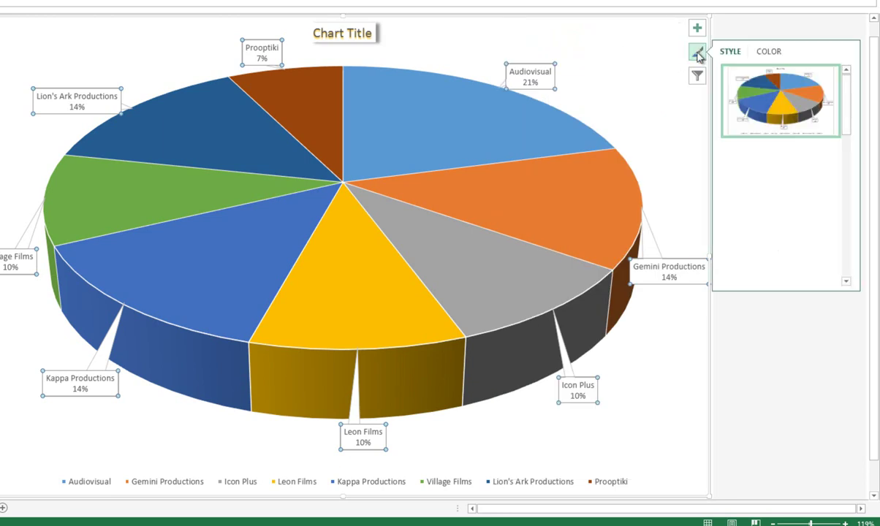
# - Apply the dark chart style with black gradient background and white callout labels to the pie
pyautogui.moveTo(848, 103); pyautogui.dragTo(848, 249)
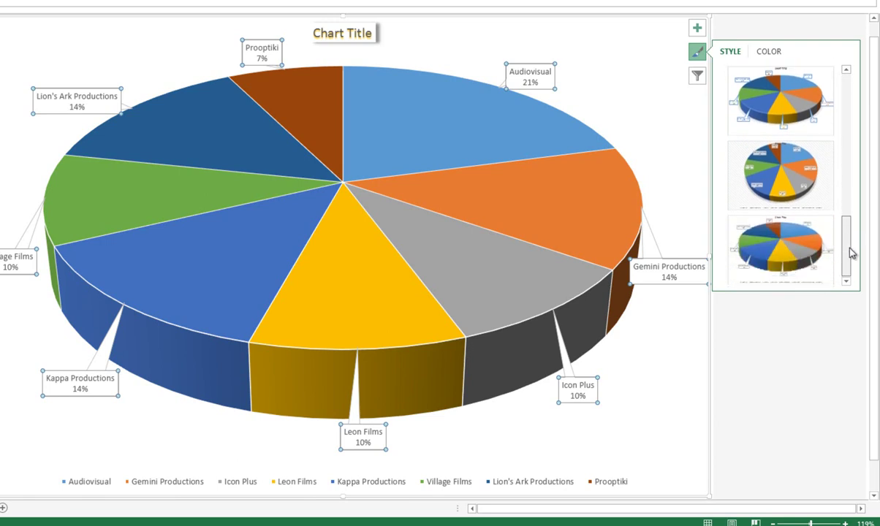
pyautogui.click(804, 247)
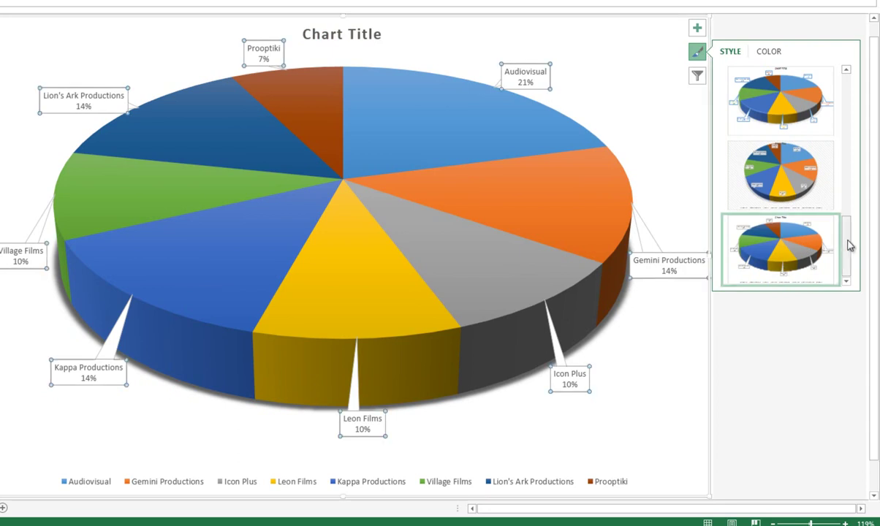
pyautogui.moveTo(845, 248); pyautogui.dragTo(840, 193)
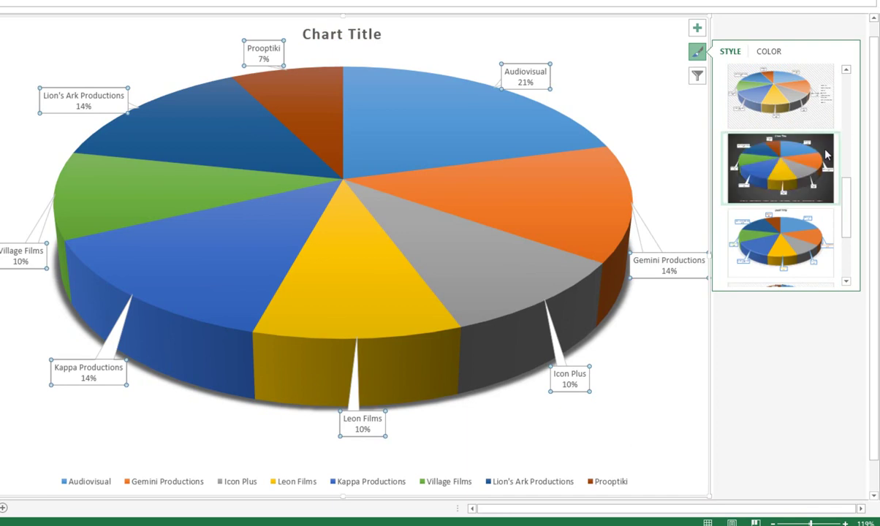
pyautogui.click(826, 155)
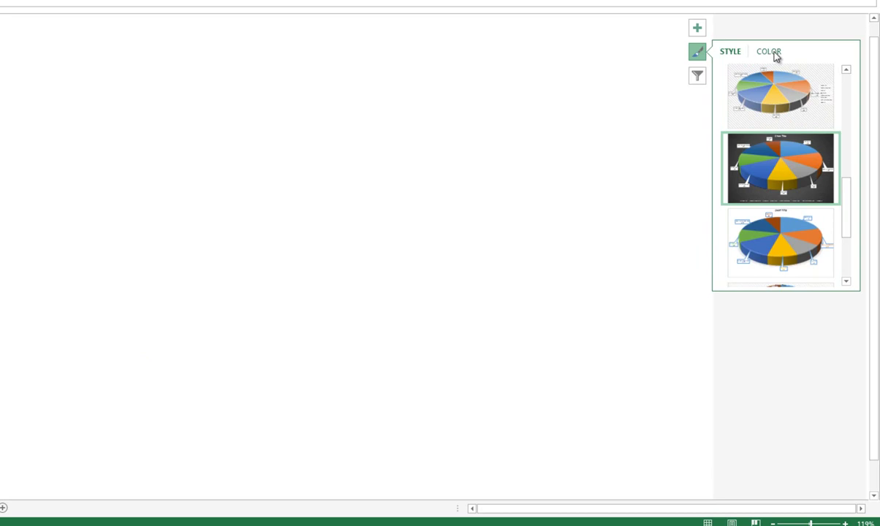
pyautogui.click(775, 57)
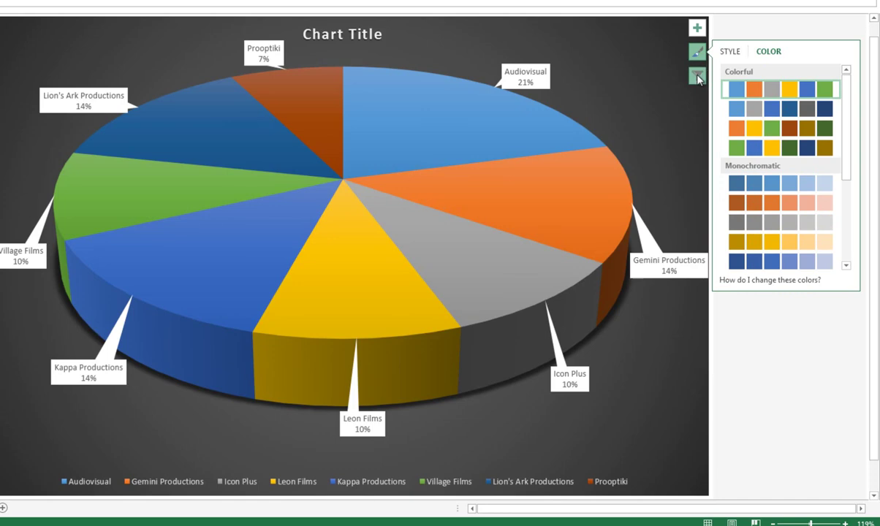
# - Filter the pie to show only the Audiovisual and Gemini Productions slices
pyautogui.click(697, 76)
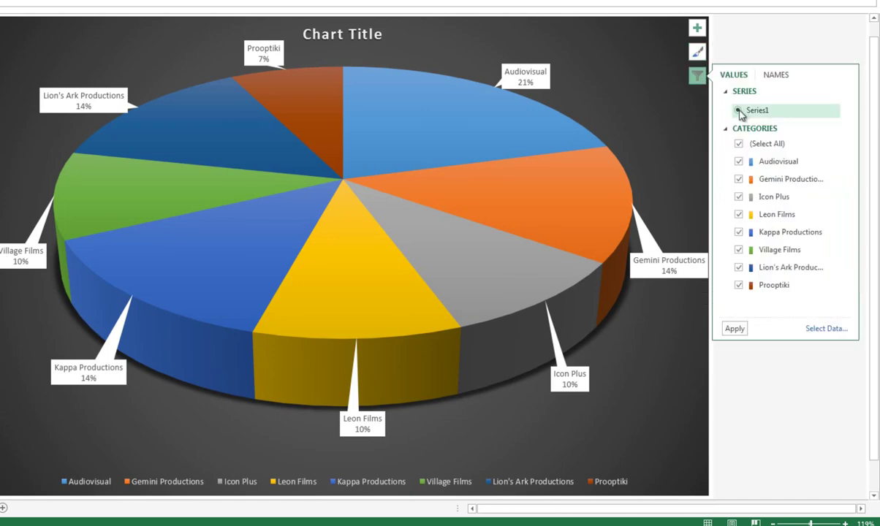
pyautogui.click(739, 143)
pyautogui.click(738, 162)
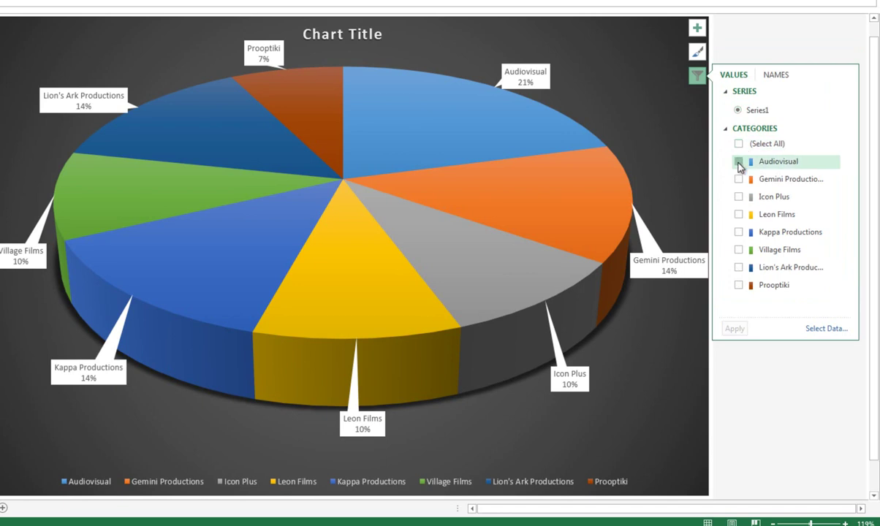
pyautogui.click(739, 179)
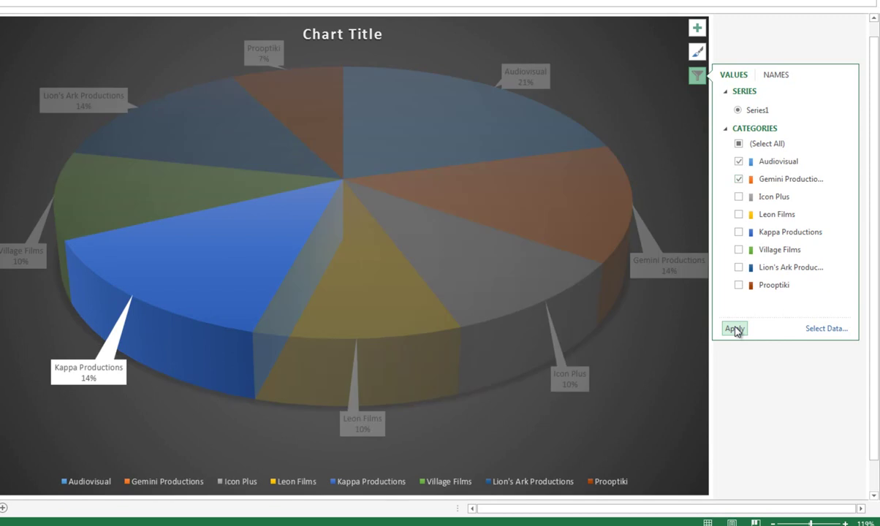
pyautogui.click(737, 330)
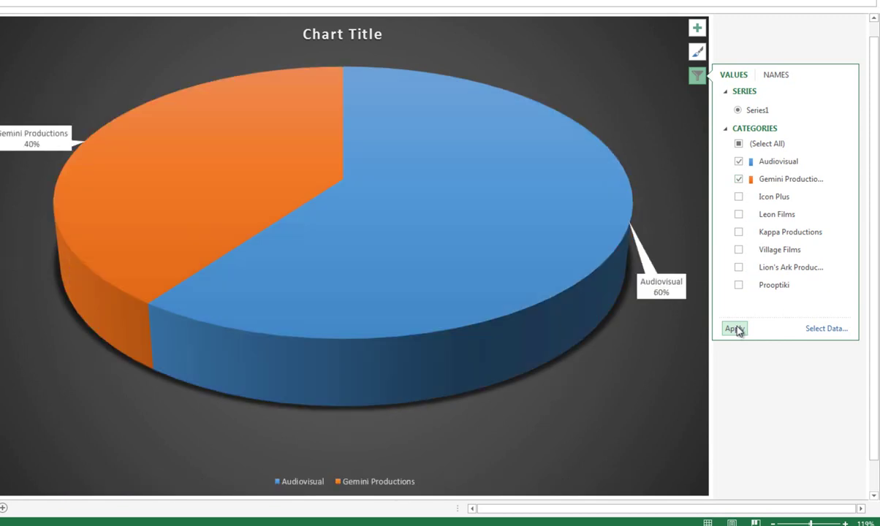
# - Add Icon Plus and Leon Films back, then restore all eight film companies to the pie
pyautogui.click(738, 196)
pyautogui.click(737, 330)
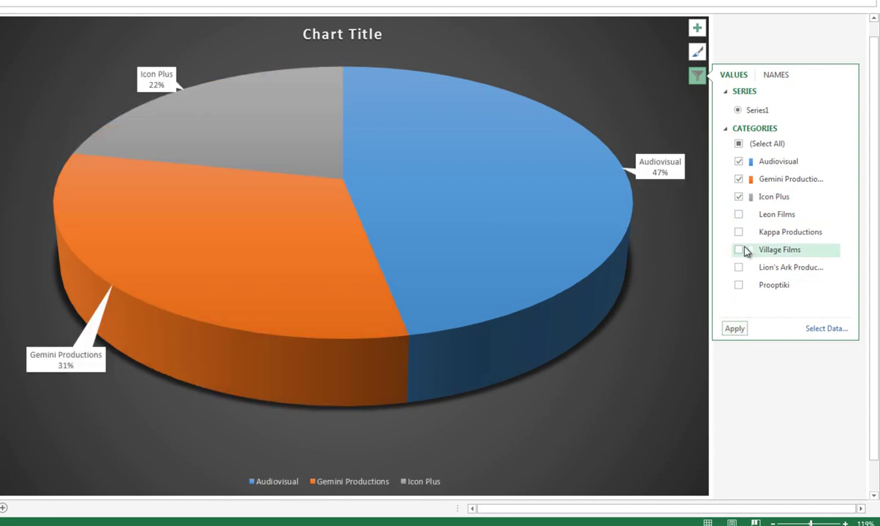
pyautogui.click(738, 216)
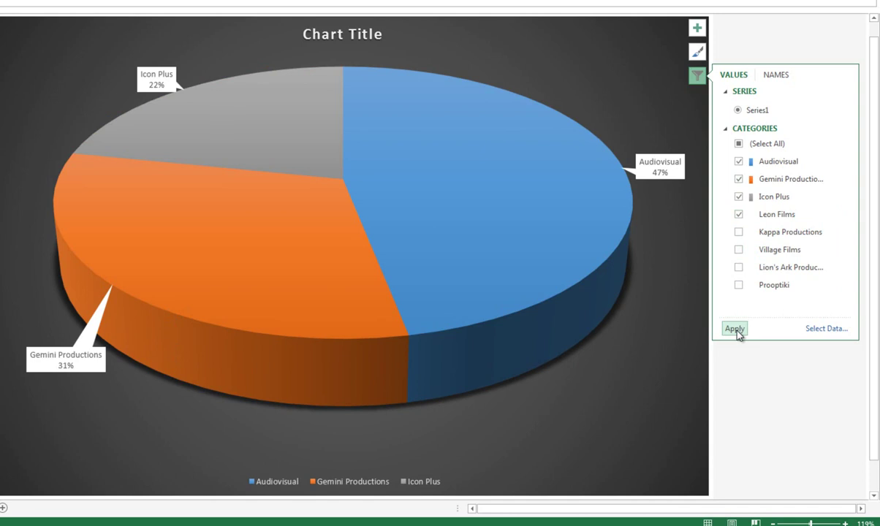
pyautogui.click(735, 330)
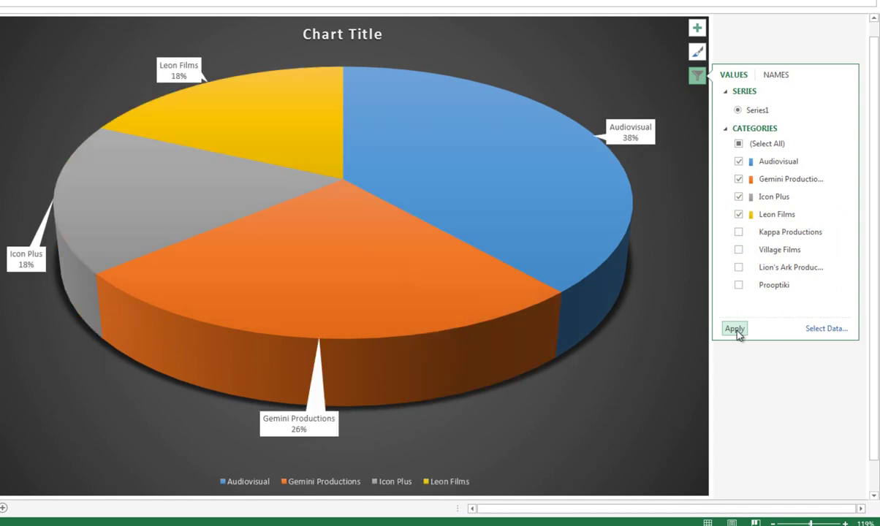
pyautogui.click(739, 232)
pyautogui.click(739, 250)
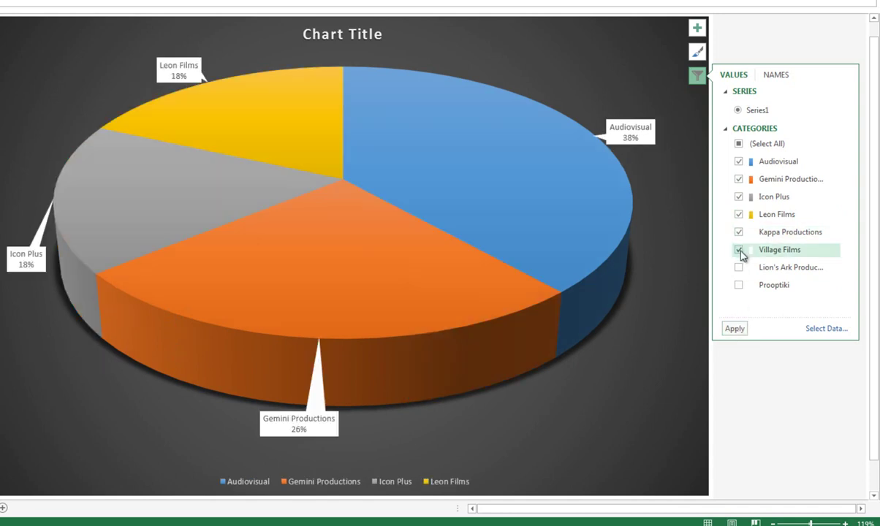
pyautogui.click(739, 267)
pyautogui.click(739, 285)
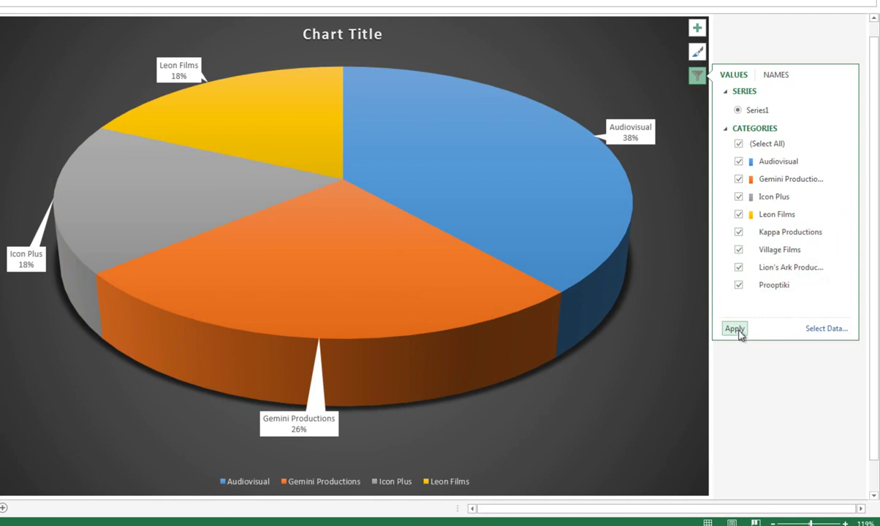
pyautogui.click(736, 330)
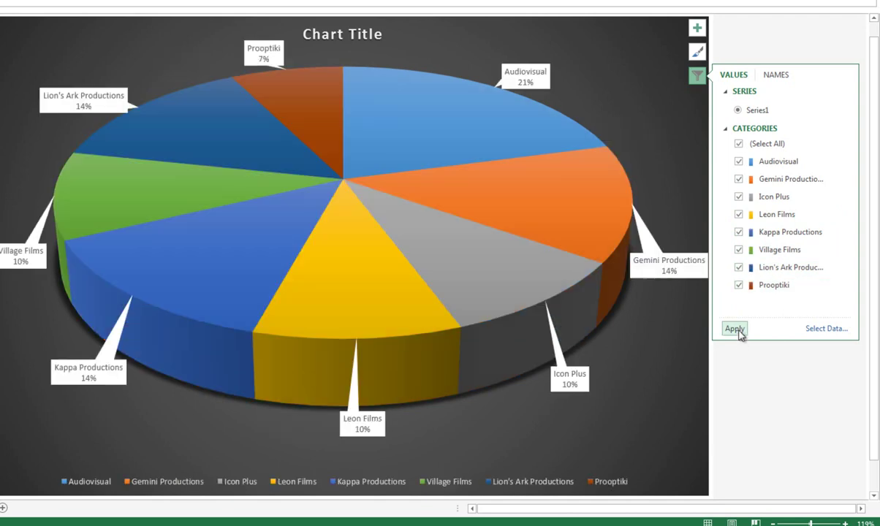
pyautogui.click(775, 76)
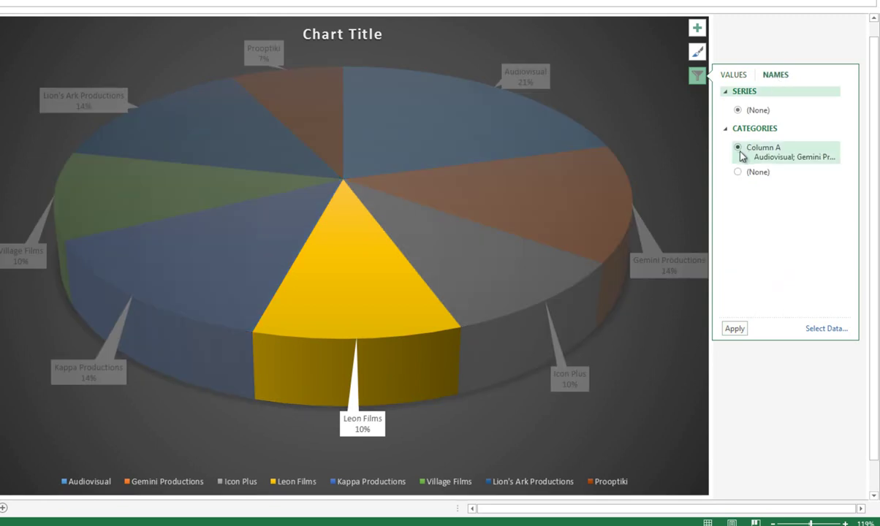
# - Switch category names to (None) and back to Column A, then review the A3:B10 source unchanged
pyautogui.click(738, 173)
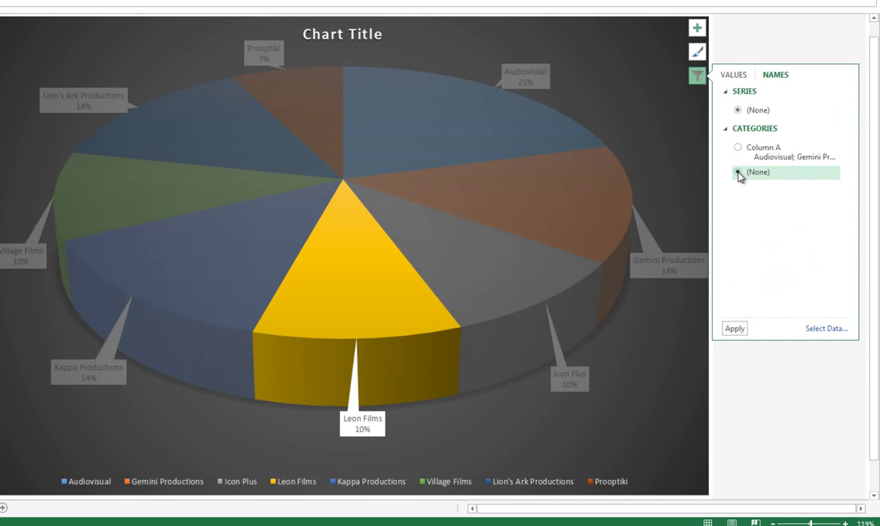
pyautogui.click(738, 147)
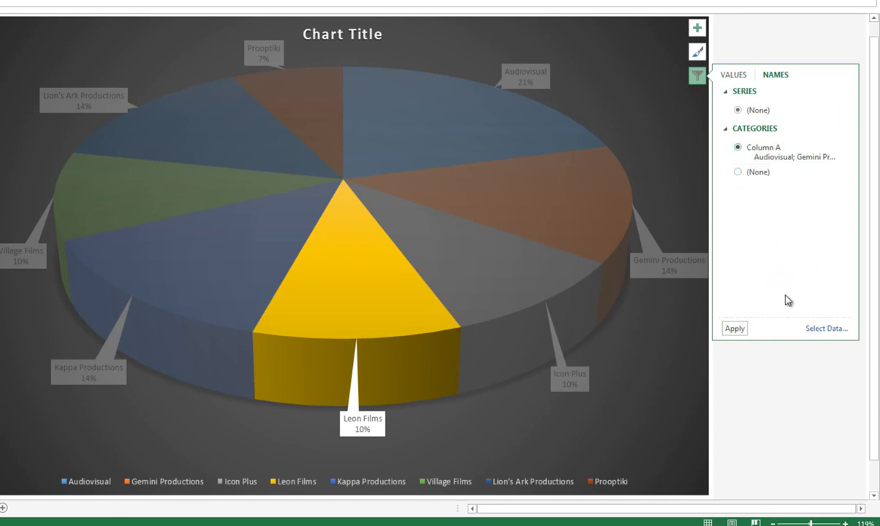
pyautogui.click(826, 330)
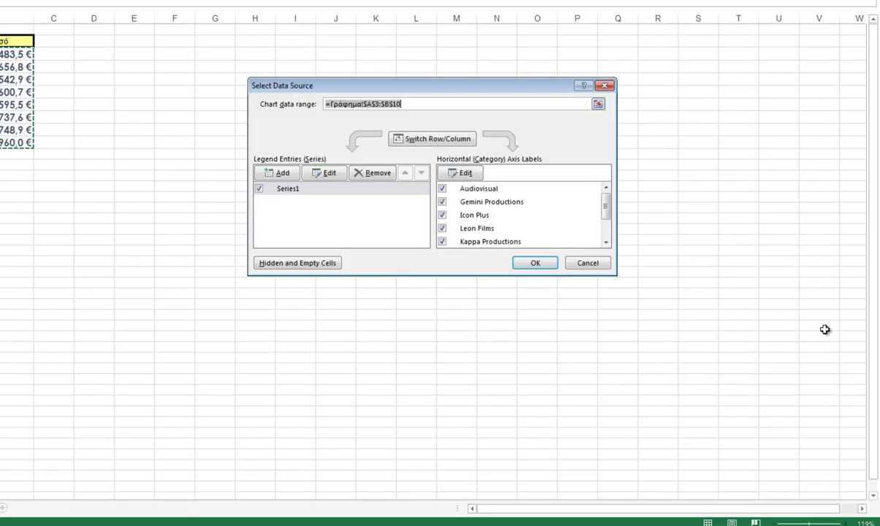
pyautogui.click(596, 264)
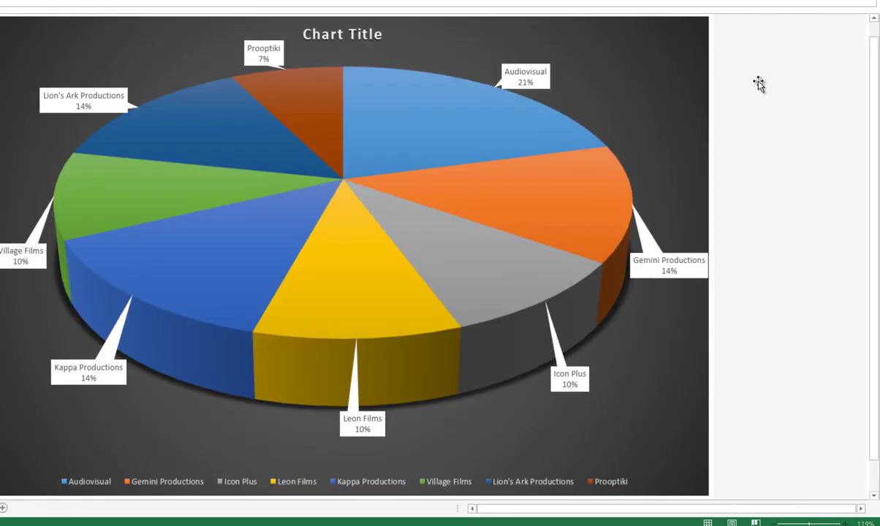